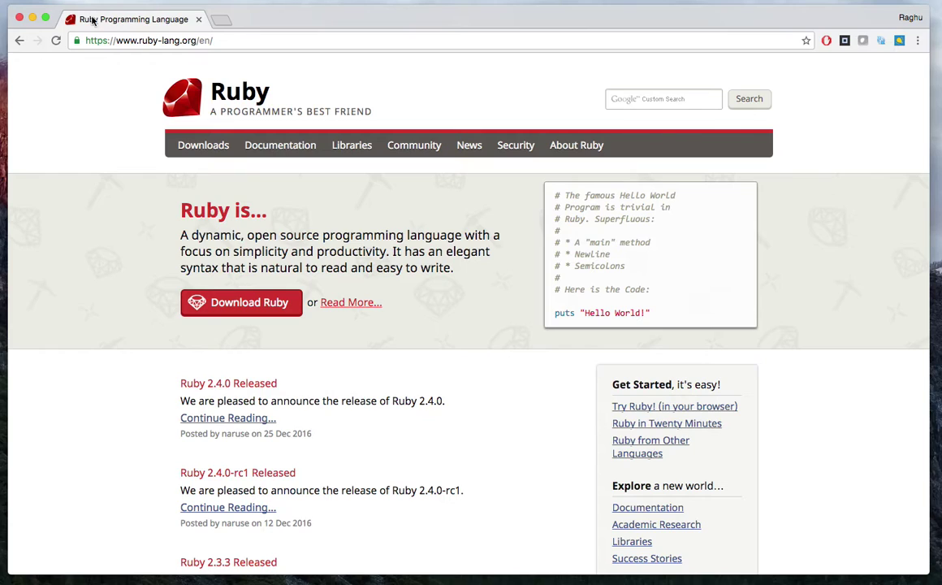
{"action": "left_click", "coordinate": [118, 42]}
{"action": "left_click", "coordinate": [116, 41]}
{"action": "left_click_drag", "start_coordinate": [116, 41], "coordinate": [90, 42]}
{"action": "key", "text": "BackSpace"}
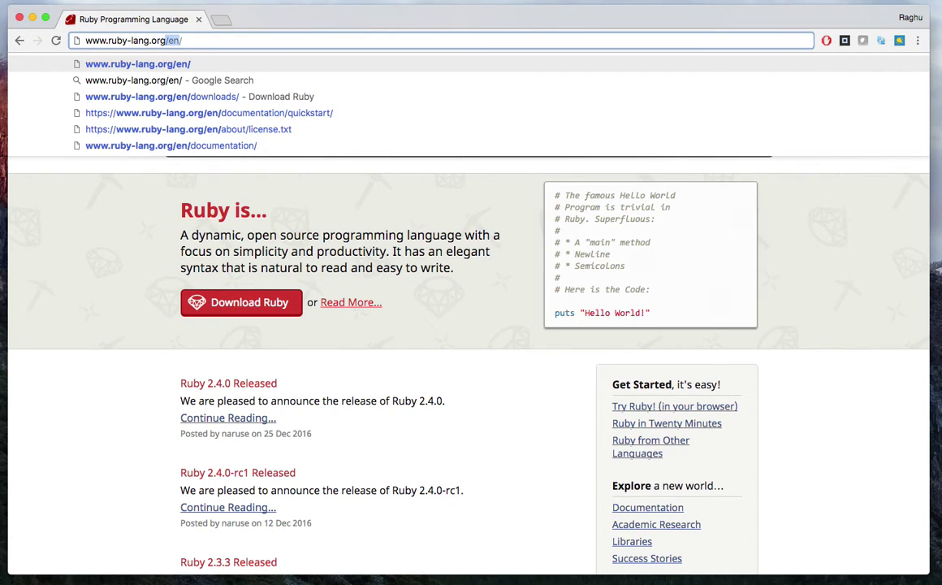
{"action": "key", "text": "BackSpace"}
{"action": "key", "text": "Return"}
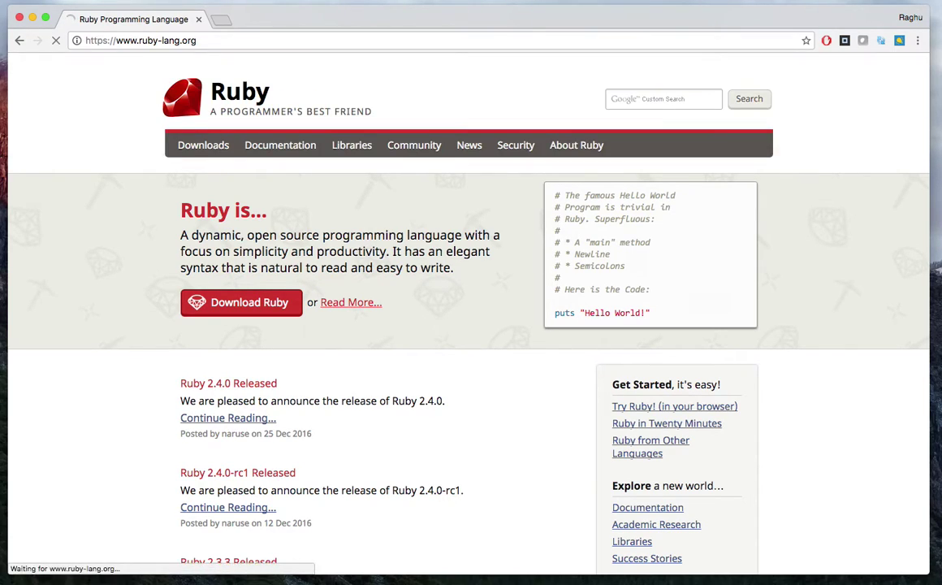
- Look over the Ruby downloads page, then return to the Ruby home page
{"action": "scroll", "coordinate": [133, 237], "scroll_direction": "down", "scroll_amount": 4}
{"action": "scroll", "coordinate": [133, 237], "scroll_direction": "up", "scroll_amount": 3}
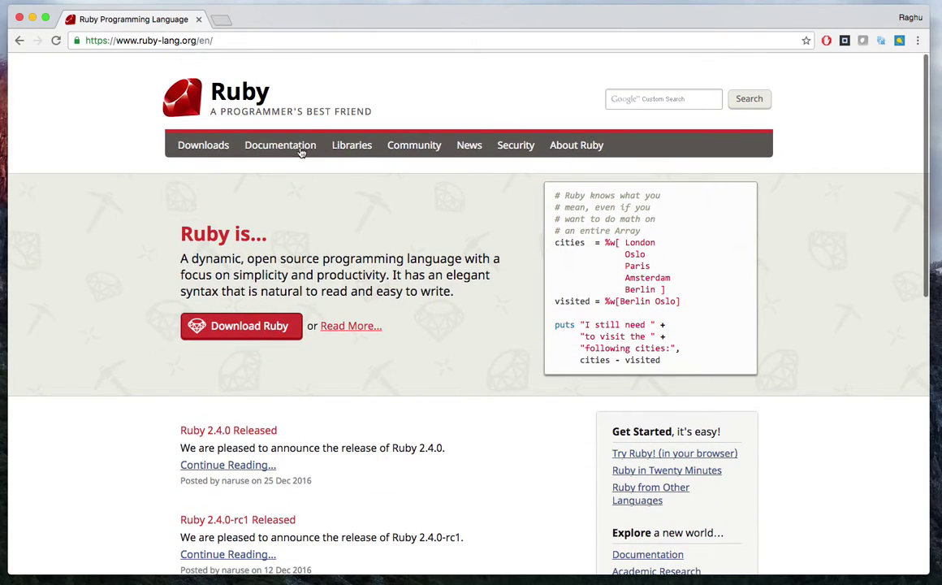
{"action": "left_click", "coordinate": [187, 146]}
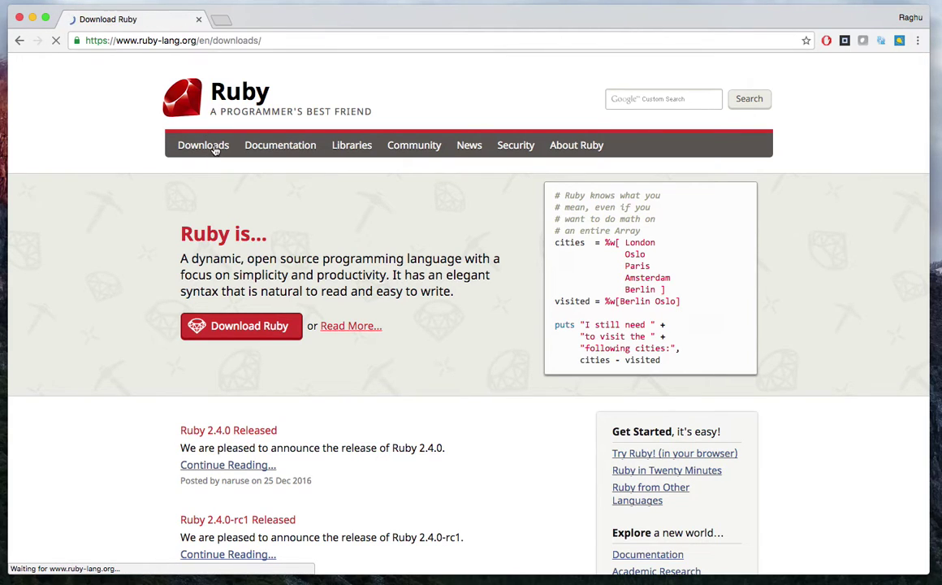
{"action": "scroll", "coordinate": [162, 337], "scroll_direction": "down", "scroll_amount": 5}
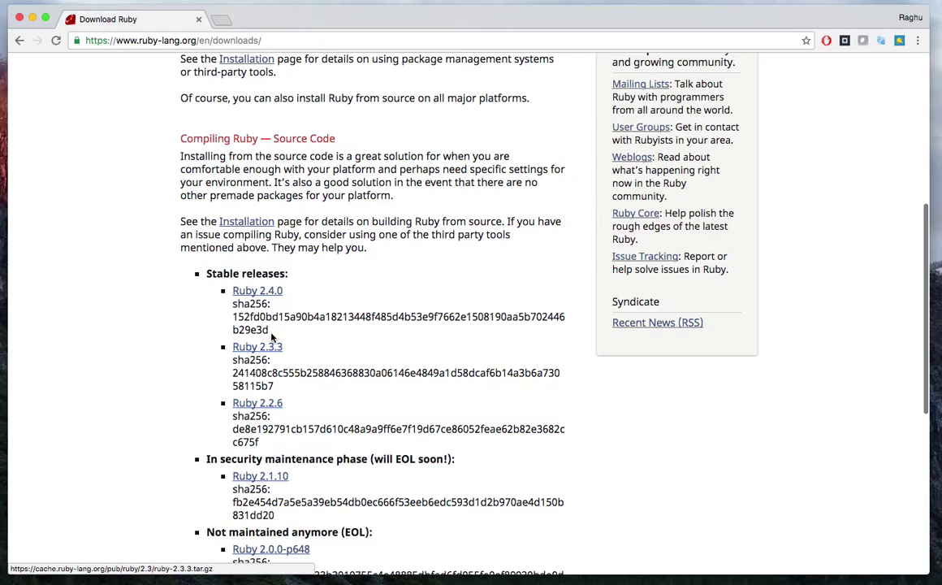
{"action": "scroll", "coordinate": [248, 406], "scroll_direction": "down", "scroll_amount": 4}
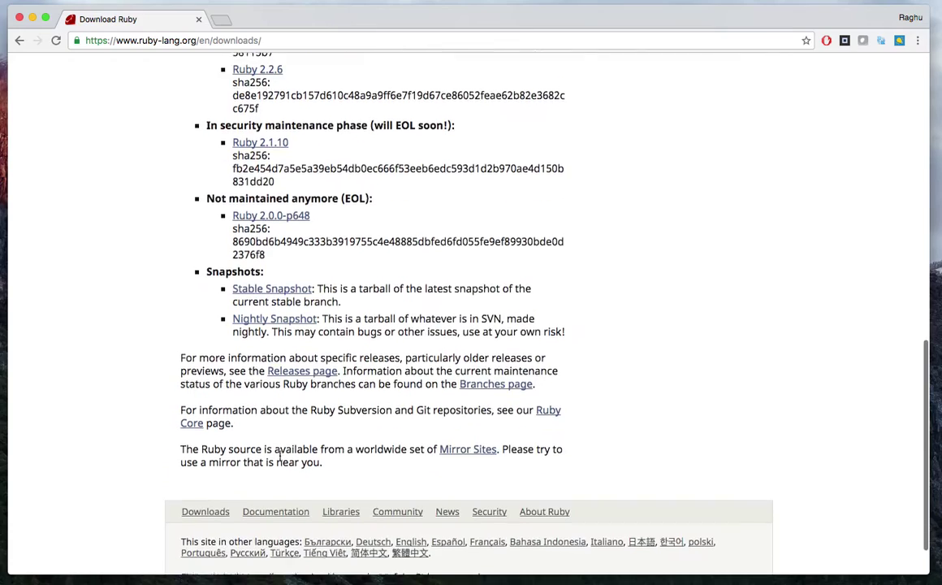
{"action": "scroll", "coordinate": [203, 308], "scroll_direction": "up", "scroll_amount": 15}
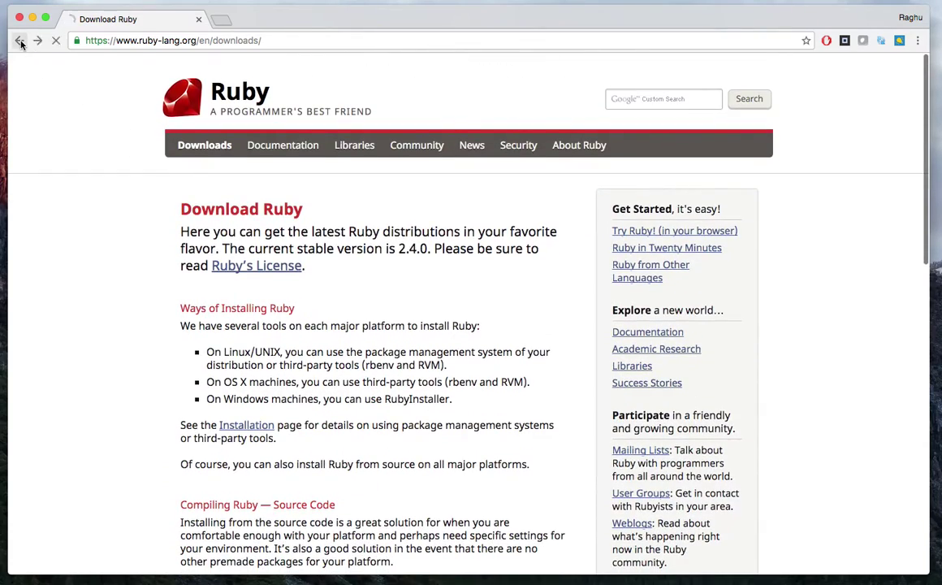
{"action": "left_click", "coordinate": [20, 40]}
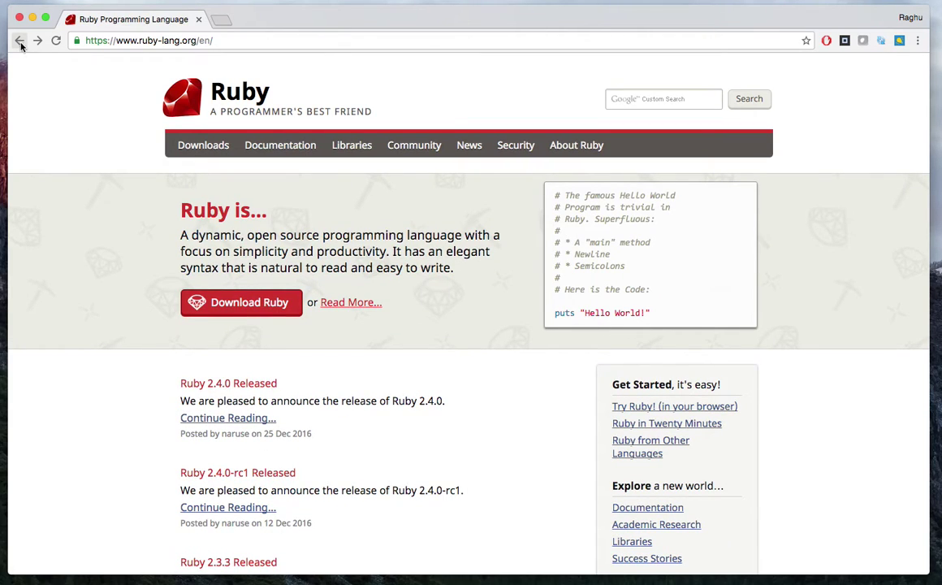
- Go to the Ruby Documentation page and open the Installing Ruby page
{"action": "left_click", "coordinate": [282, 146]}
{"action": "scroll", "coordinate": [65, 367], "scroll_direction": "down", "scroll_amount": 2}
{"action": "scroll", "coordinate": [186, 358], "scroll_direction": "down", "scroll_amount": 4}
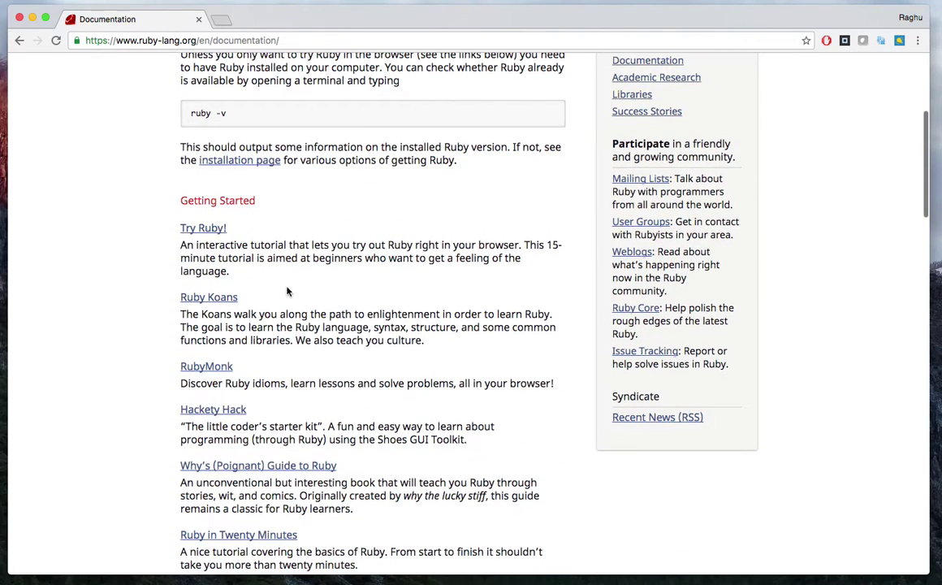
{"action": "scroll", "coordinate": [287, 291], "scroll_direction": "up", "scroll_amount": 2}
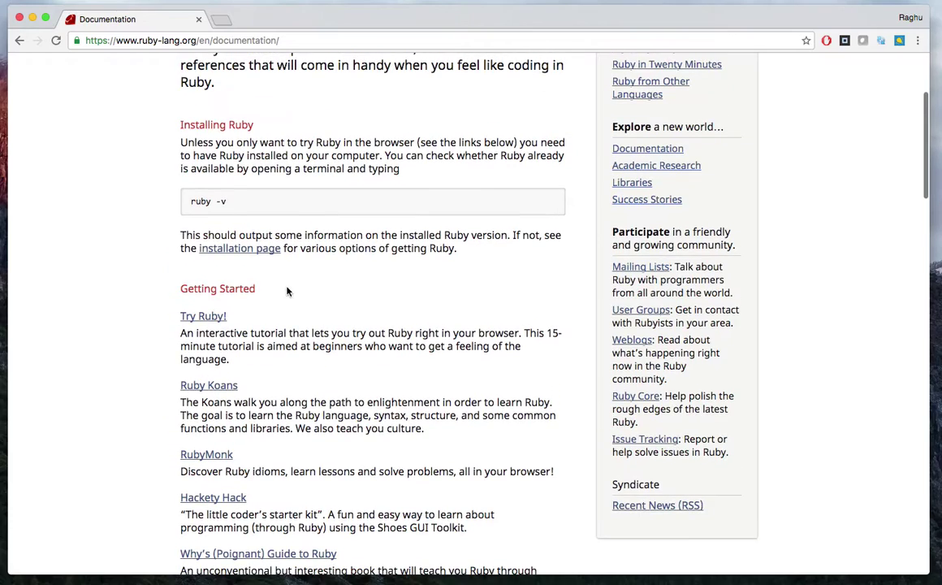
{"action": "left_click", "coordinate": [244, 248]}
- Jump to the RubyInstaller section and open rubyinstaller.org in a new background tab
{"action": "scroll", "coordinate": [45, 462], "scroll_direction": "down", "scroll_amount": 5}
{"action": "scroll", "coordinate": [81, 451], "scroll_direction": "down", "scroll_amount": 5}
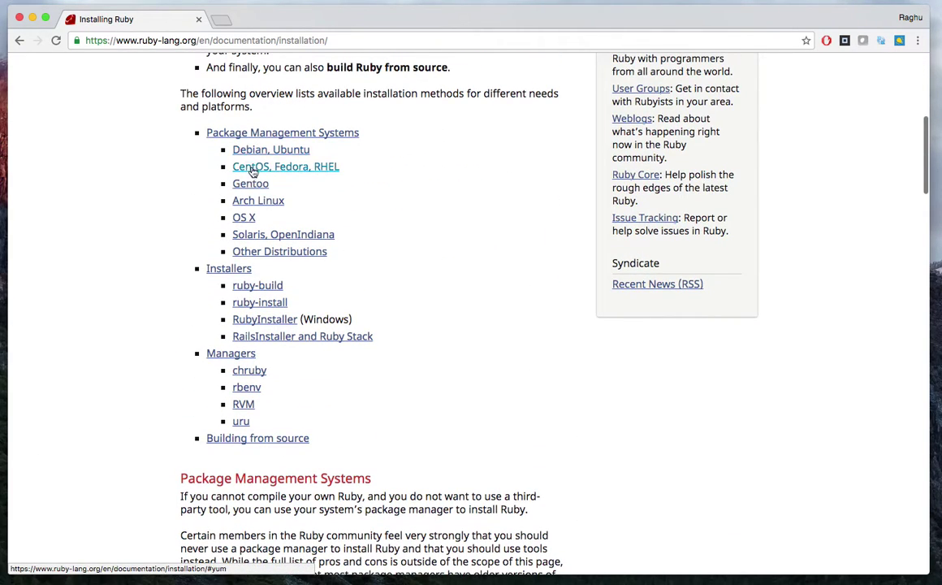
{"action": "scroll", "coordinate": [124, 198], "scroll_direction": "up", "scroll_amount": 1}
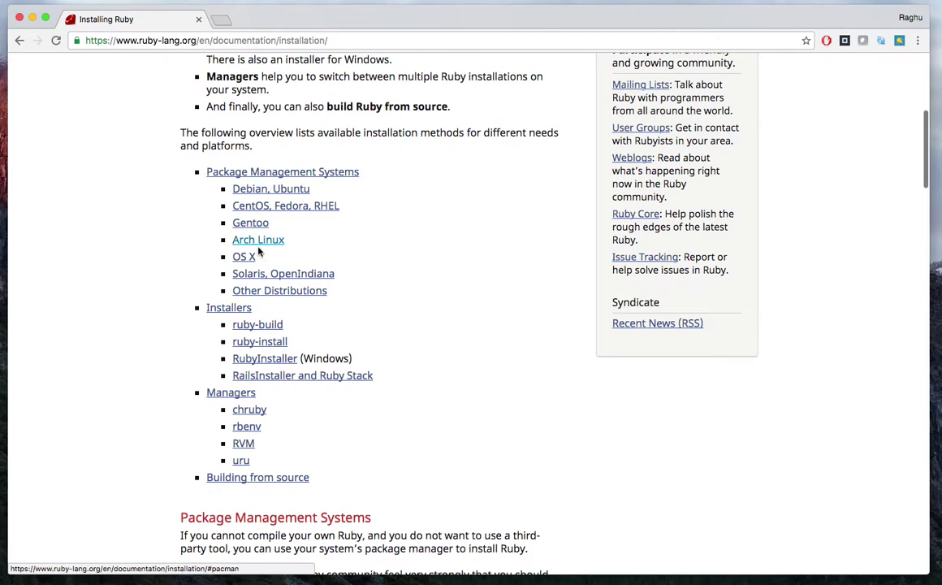
{"action": "left_click", "coordinate": [290, 363]}
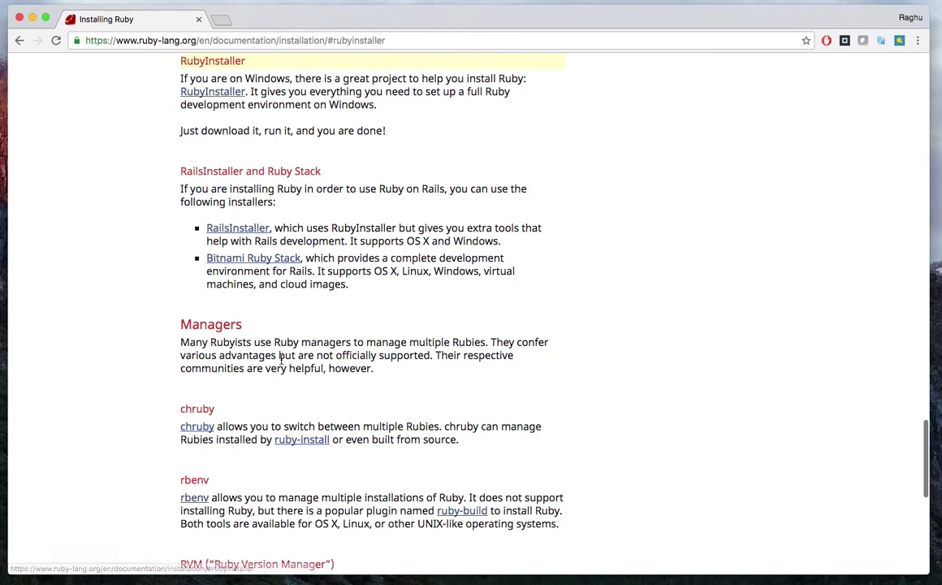
{"action": "left_click", "coordinate": [215, 96], "text": "super"}
{"action": "left_click", "coordinate": [261, 21]}
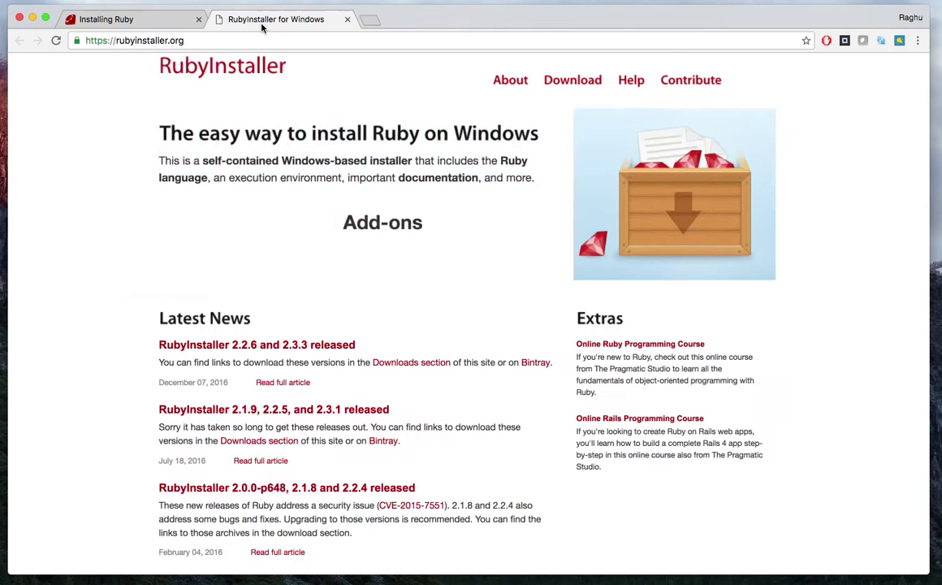
{"action": "scroll", "coordinate": [256, 360], "scroll_direction": "down", "scroll_amount": 4}
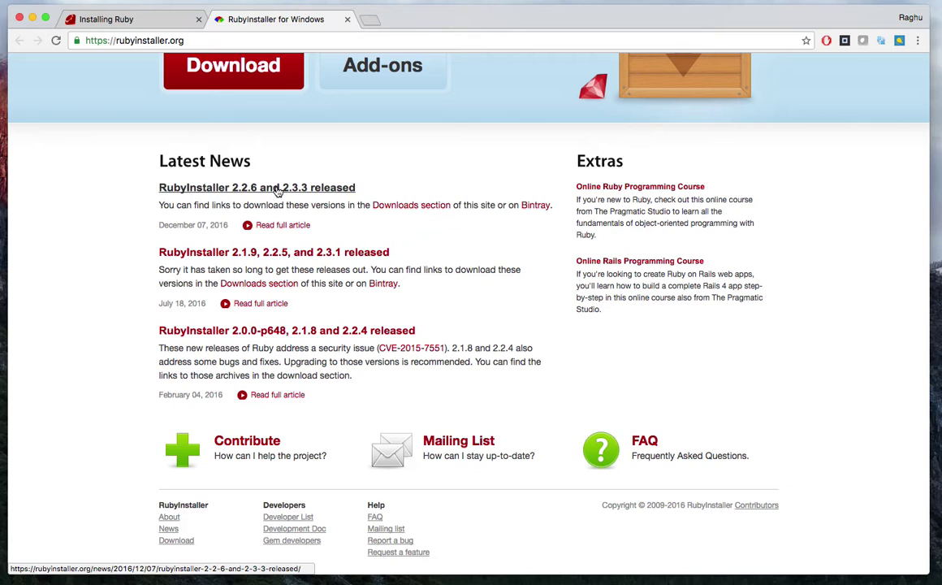
{"action": "left_click", "coordinate": [347, 19]}
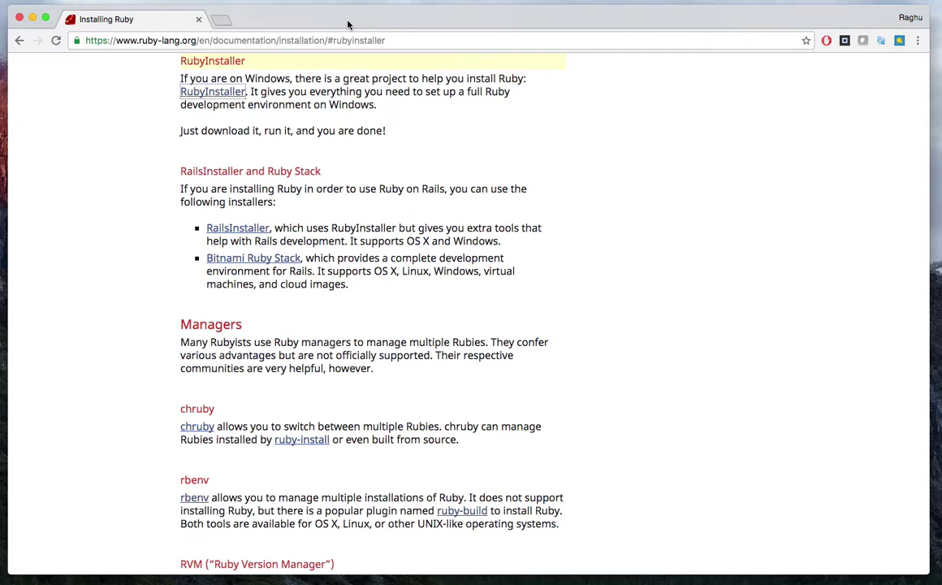
{"action": "scroll", "coordinate": [144, 211], "scroll_direction": "up", "scroll_amount": 5}
{"action": "scroll", "coordinate": [143, 211], "scroll_direction": "up", "scroll_amount": 10}
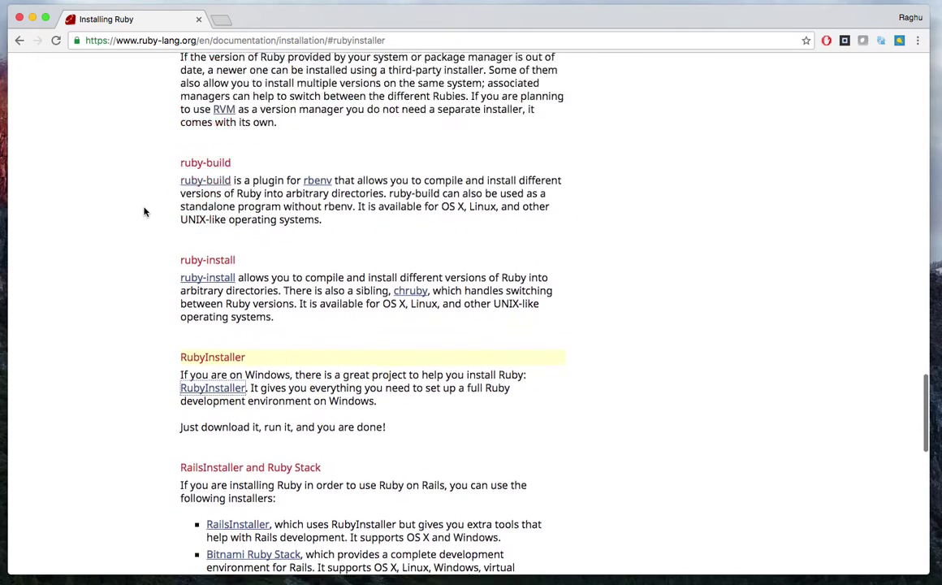
{"action": "scroll", "coordinate": [144, 211], "scroll_direction": "up", "scroll_amount": 7}
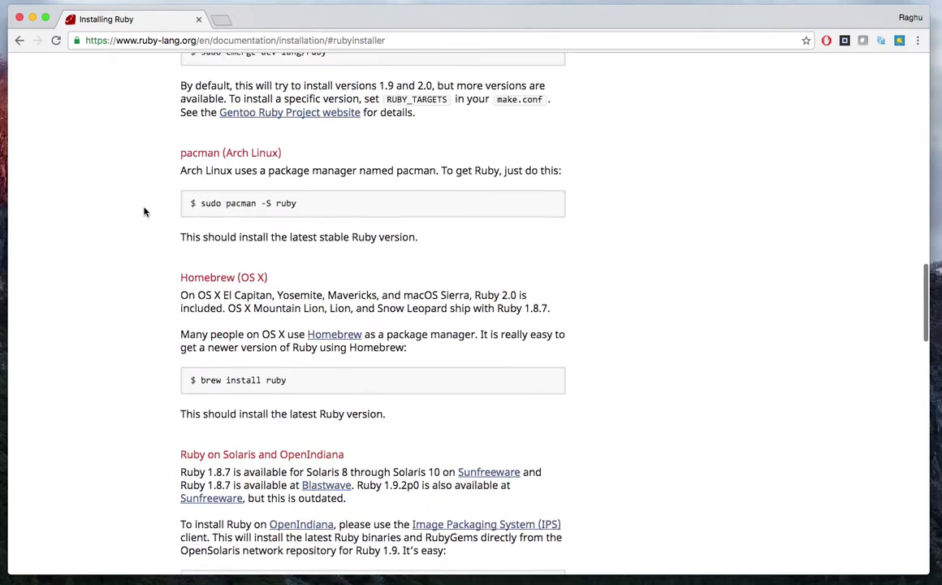
{"action": "scroll", "coordinate": [144, 211], "scroll_direction": "up", "scroll_amount": 6}
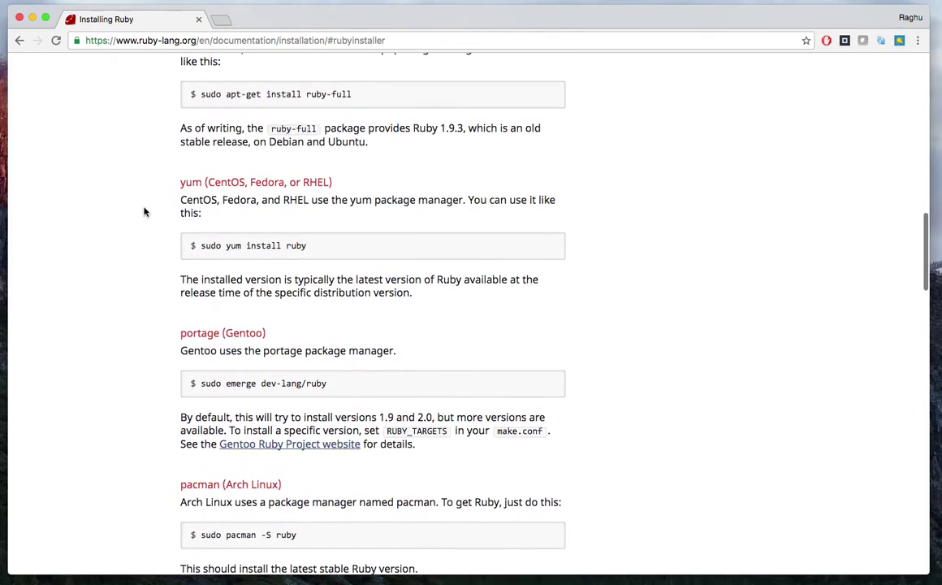
{"action": "scroll", "coordinate": [144, 211], "scroll_direction": "up", "scroll_amount": 17}
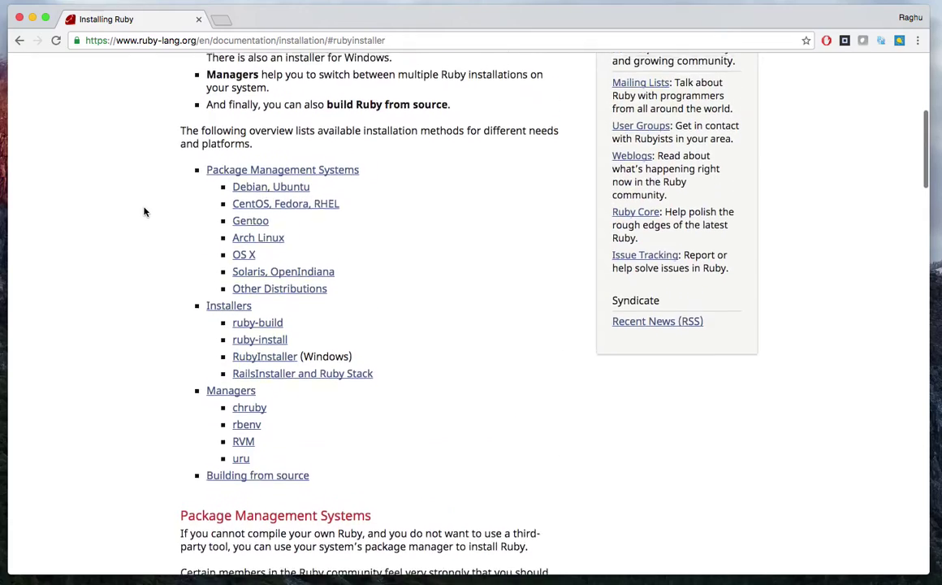
{"action": "scroll", "coordinate": [166, 392], "scroll_direction": "down", "scroll_amount": 13}
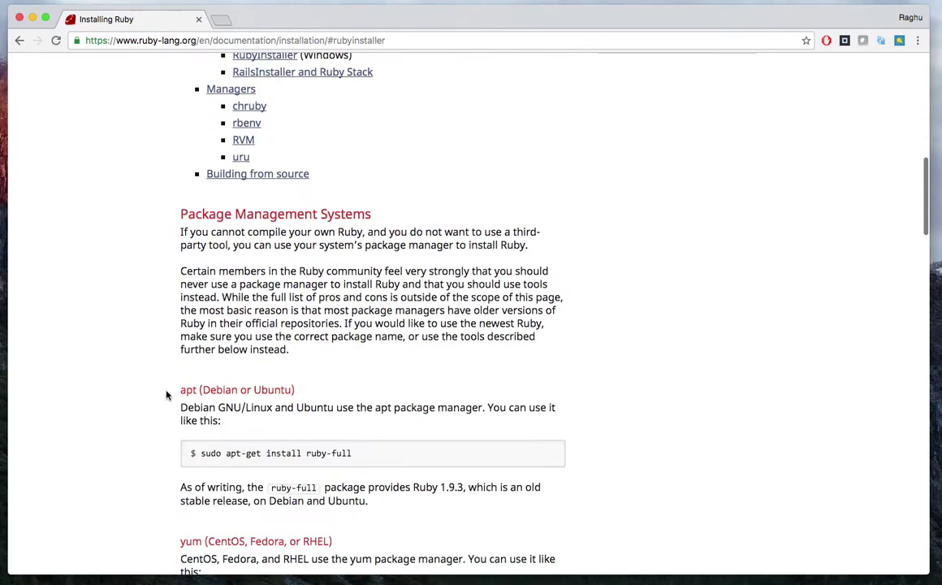
{"action": "scroll", "coordinate": [165, 268], "scroll_direction": "down", "scroll_amount": 5}
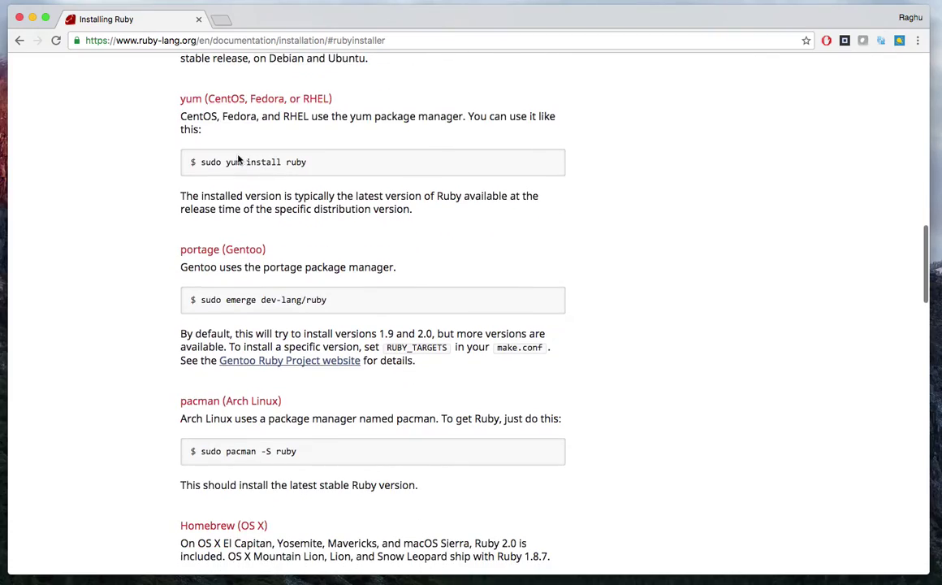
{"action": "left_click_drag", "start_coordinate": [225, 162], "coordinate": [307, 162]}
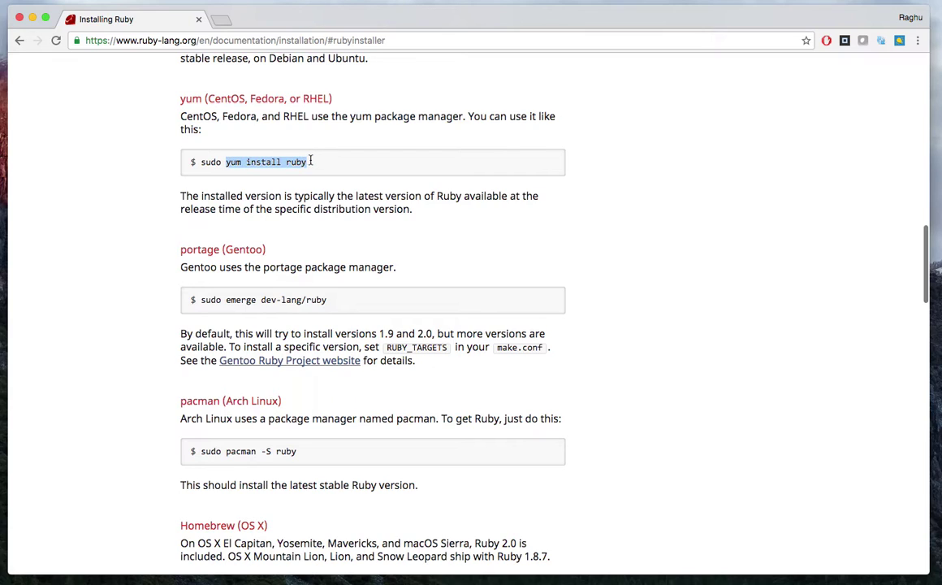
{"action": "scroll", "coordinate": [219, 309], "scroll_direction": "down", "scroll_amount": 3}
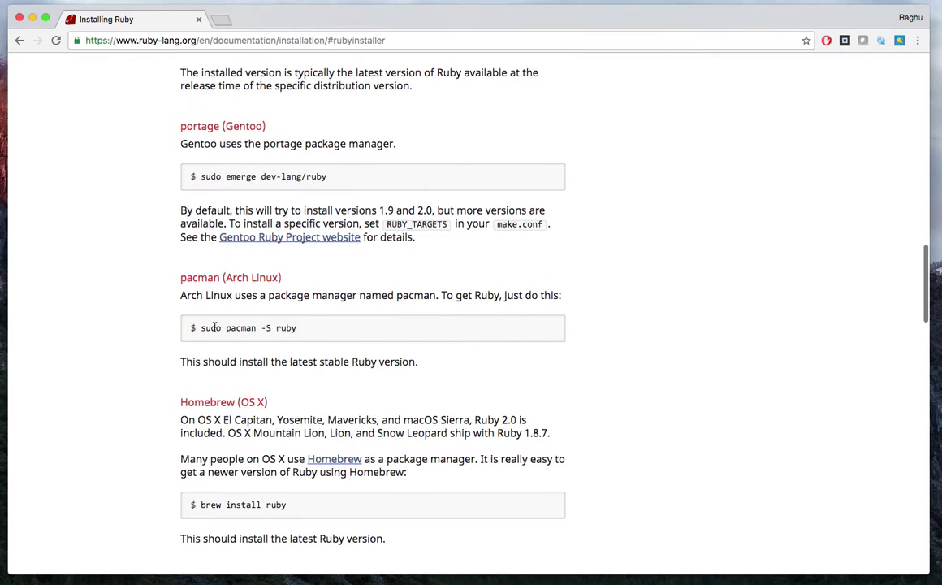
{"action": "left_click_drag", "start_coordinate": [202, 329], "coordinate": [300, 329]}
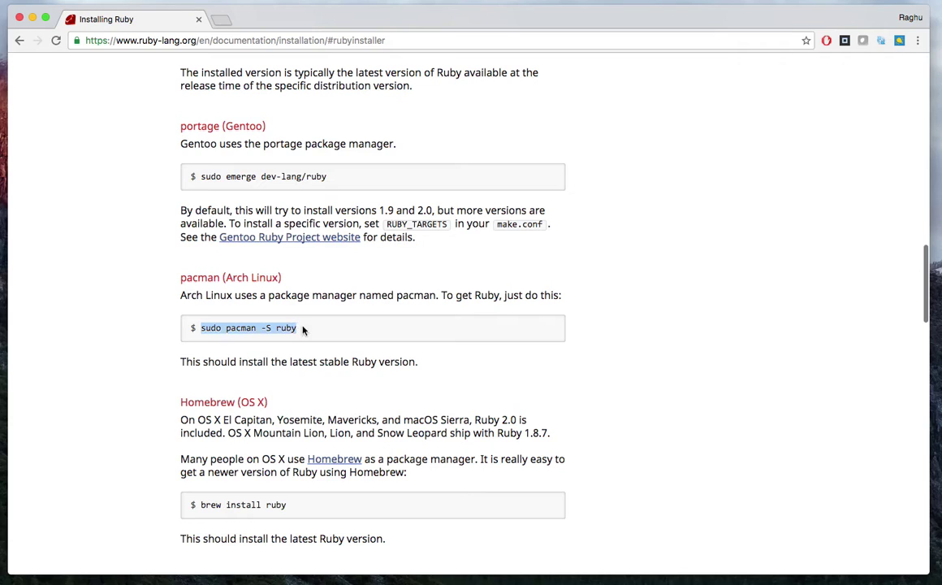
{"action": "scroll", "coordinate": [261, 526], "scroll_direction": "down", "scroll_amount": 3}
{"action": "left_click_drag", "start_coordinate": [202, 385], "coordinate": [286, 383]}
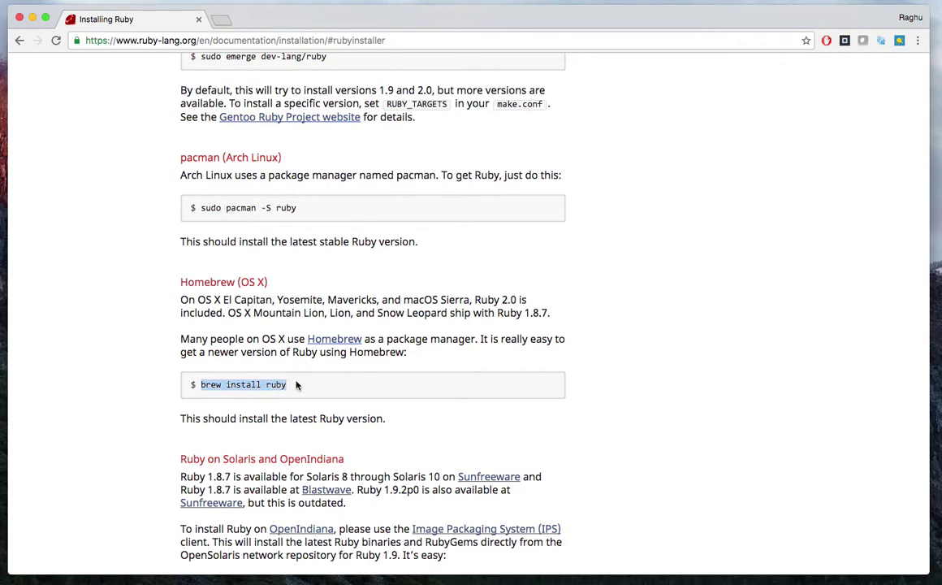
{"action": "left_click", "coordinate": [210, 385]}
{"action": "double_click", "coordinate": [210, 385]}
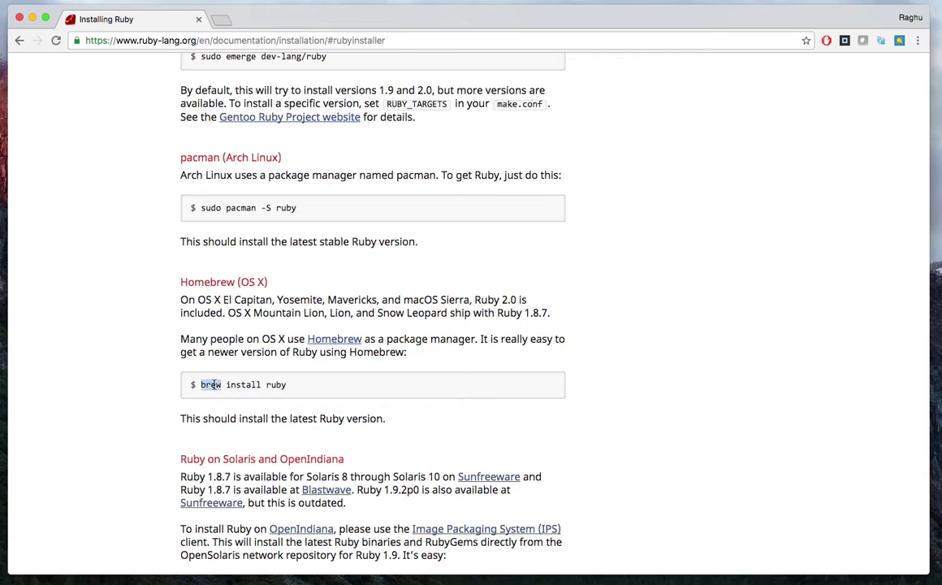
{"action": "scroll", "coordinate": [162, 255], "scroll_direction": "up", "scroll_amount": 2}
{"action": "scroll", "coordinate": [161, 255], "scroll_direction": "up", "scroll_amount": 2}
{"action": "scroll", "coordinate": [273, 154], "scroll_direction": "up", "scroll_amount": 4}
{"action": "double_click", "coordinate": [234, 158]}
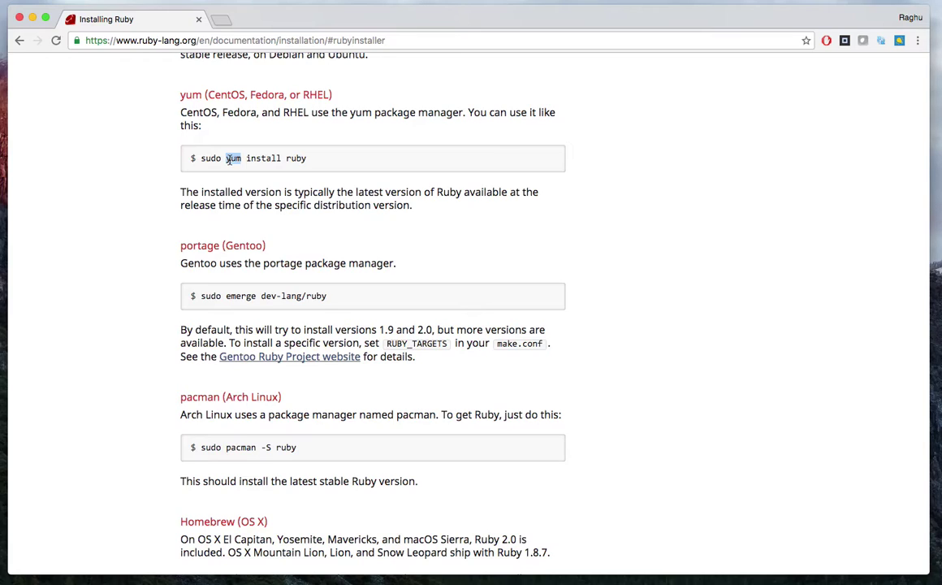
{"action": "key", "text": "ctrl+Up"}
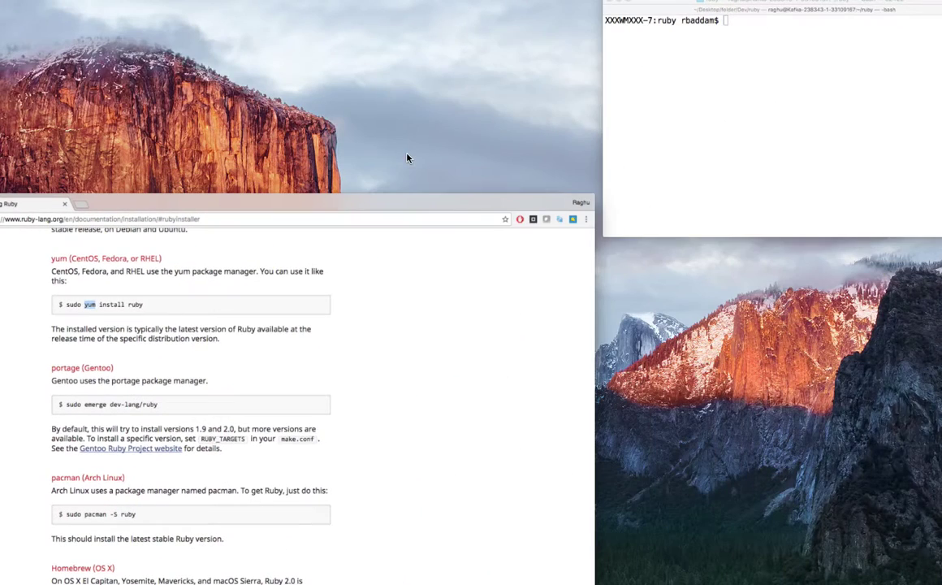
- Bring Terminal to the front, run ruby, then interrupt it with Ctrl+C
{"action": "left_click", "coordinate": [682, 117]}
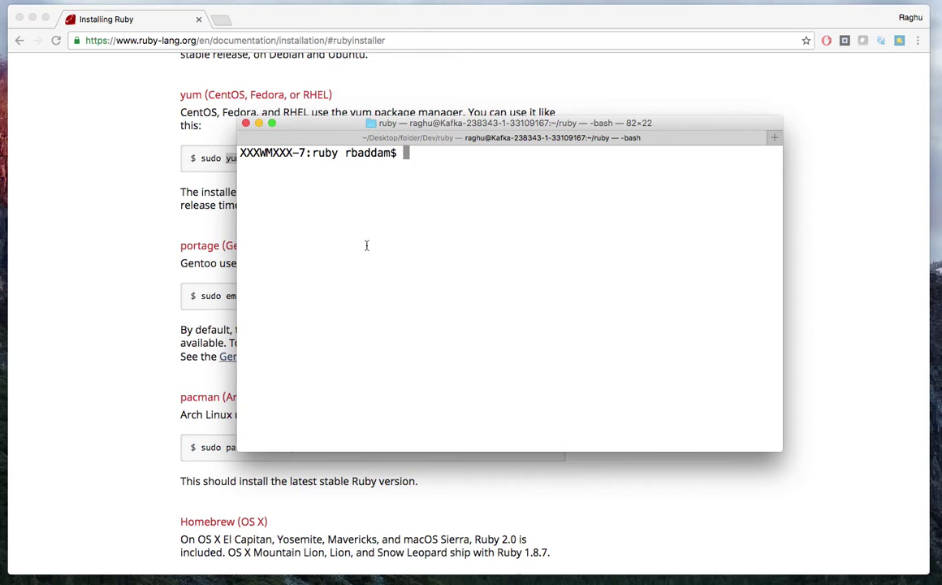
{"action": "type", "text": "ruby"}
{"action": "key", "text": "Return"}
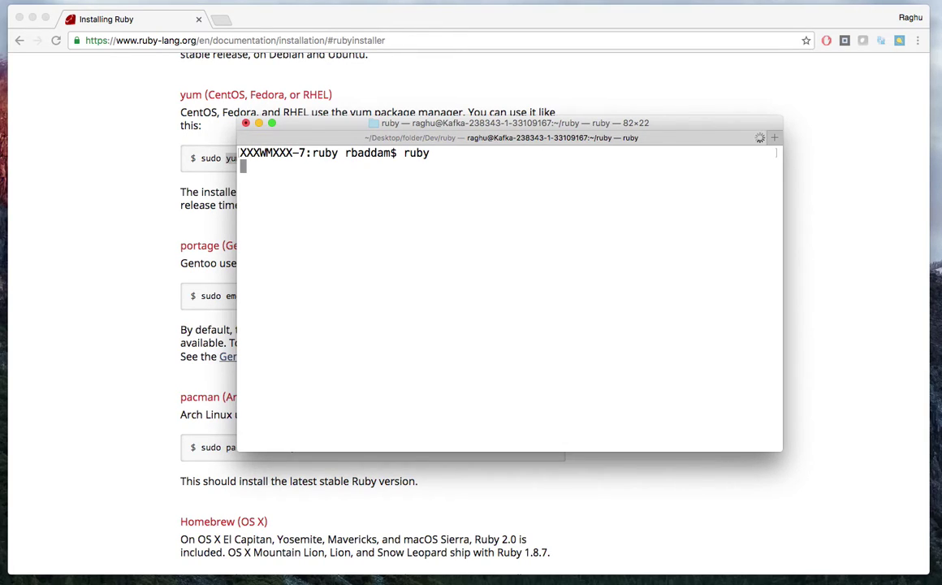
{"action": "key", "text": "ctrl+c"}
{"action": "key", "text": "Return"}
- Run ruby --help to list options, then recall it and trim it toward ruby -v
{"action": "type", "text": "ruby --help"}
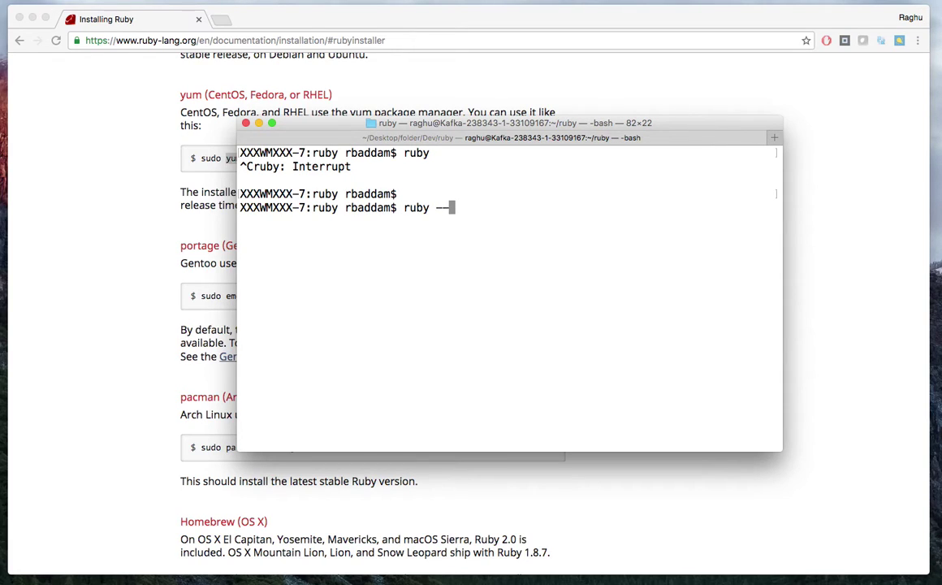
{"action": "key", "text": "Return"}
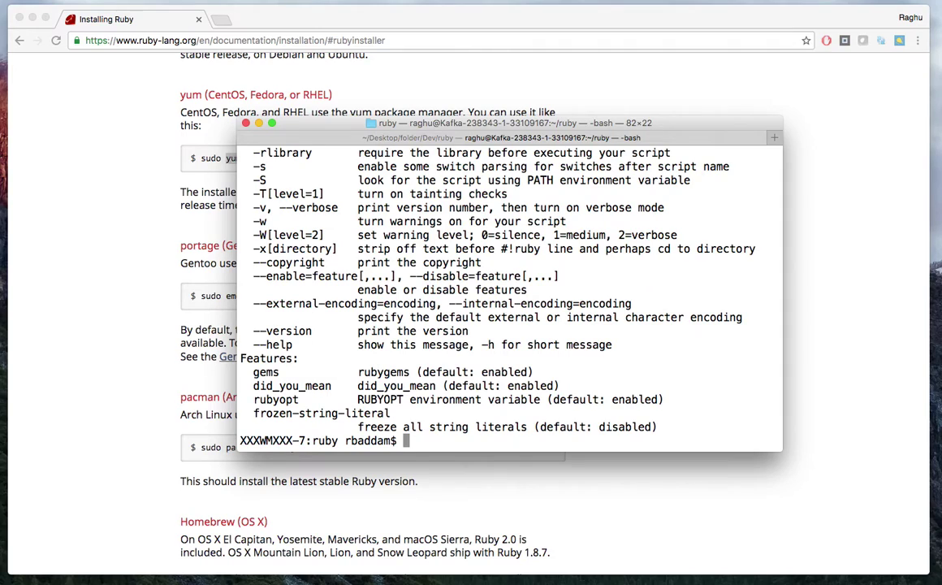
{"action": "key", "text": "Return"}
{"action": "key", "text": "Return"}
{"action": "key", "text": "Up"}
{"action": "key", "text": "BackSpace"}
{"action": "key", "text": "BackSpace"}
{"action": "key", "text": "BackSpace"}
{"action": "key", "text": "BackSpace"}
{"action": "key", "text": "BackSpace"}
- Run ruby -v and highlight the reported version ruby 2.3.0p0
{"action": "type", "text": "v"}
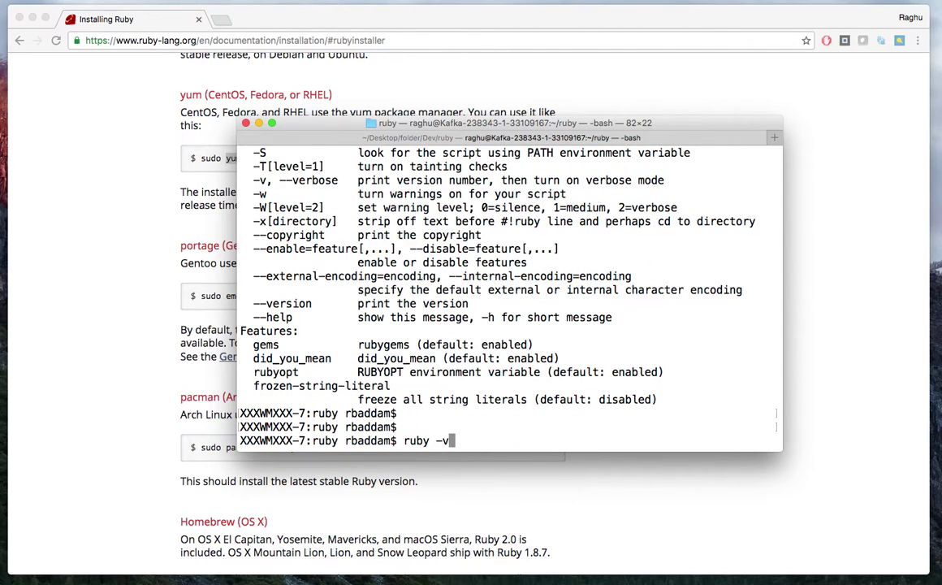
{"action": "key", "text": "Return"}
{"action": "key", "text": "Return"}
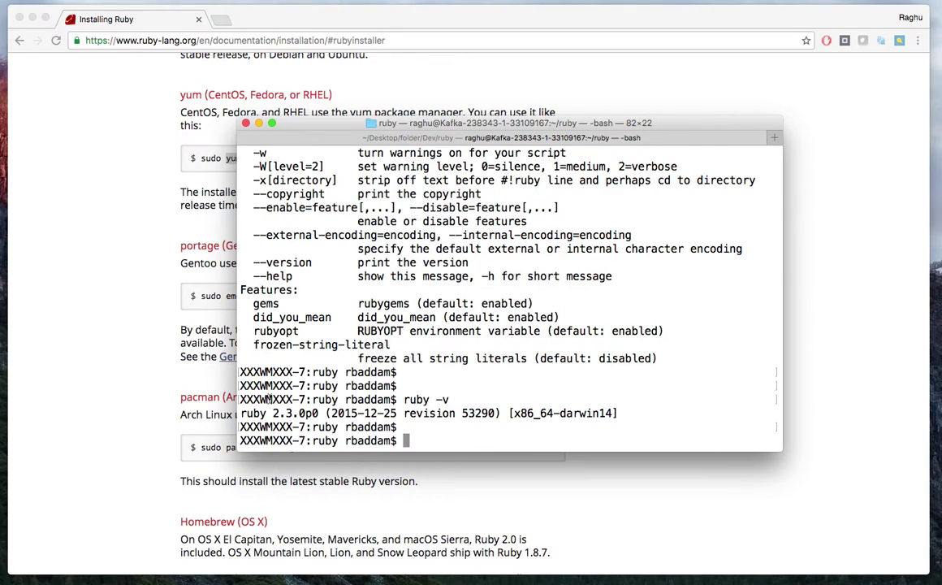
{"action": "left_click_drag", "start_coordinate": [240, 413], "coordinate": [319, 412]}
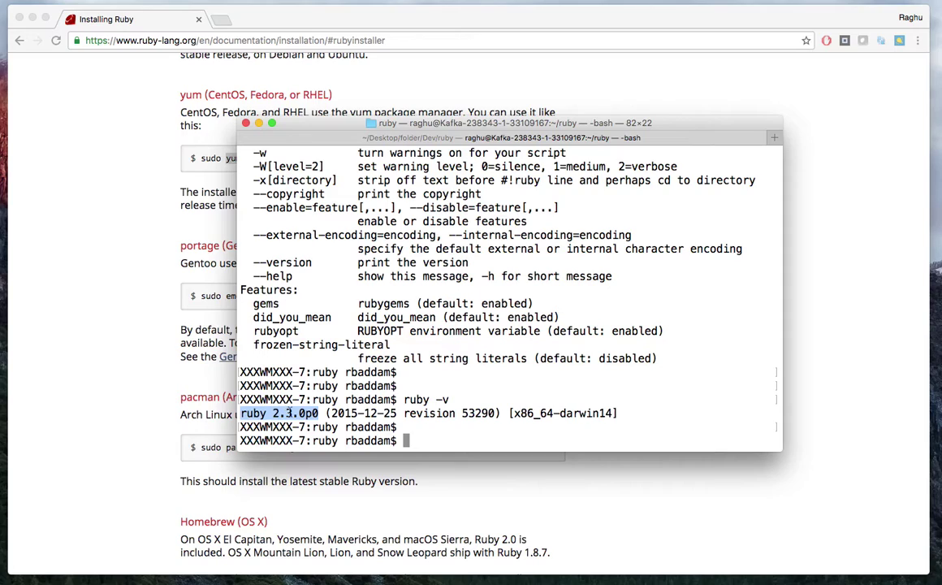
{"action": "double_click", "coordinate": [421, 428]}
{"action": "left_click", "coordinate": [414, 429]}
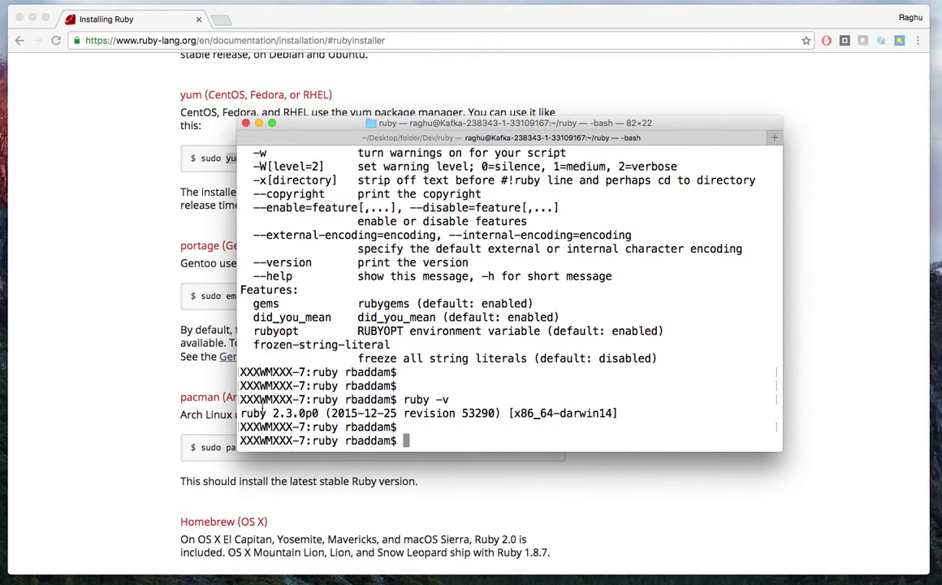
{"action": "left_click_drag", "start_coordinate": [241, 413], "coordinate": [318, 413]}
{"action": "left_click", "coordinate": [369, 388]}
- Highlight the option descriptions in the earlier ruby --help output
{"action": "scroll", "coordinate": [374, 216], "scroll_direction": "up", "scroll_amount": 5}
{"action": "left_click_drag", "start_coordinate": [263, 208], "coordinate": [445, 424]}
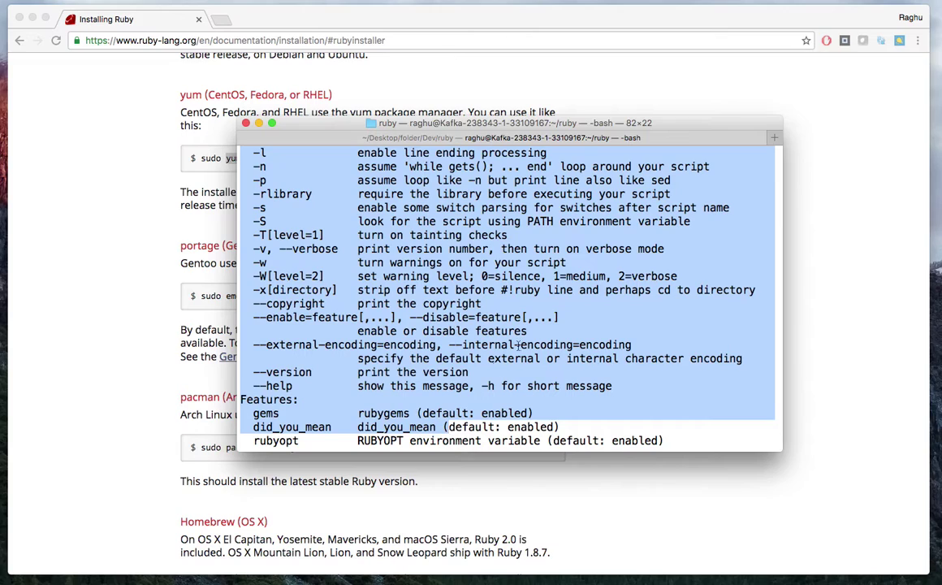
{"action": "scroll", "coordinate": [428, 402], "scroll_direction": "down", "scroll_amount": 3}
{"action": "left_click", "coordinate": [448, 437]}
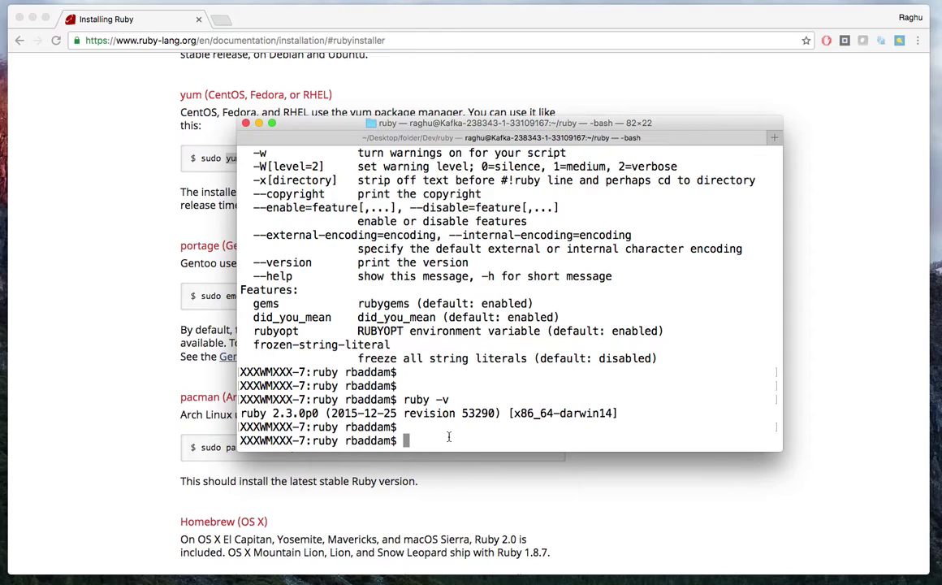
- Run export PATH=$PATH:/usr/ruby/bin to add Ruby's bin folder to the PATH
{"action": "type", "text": "export PATH"}
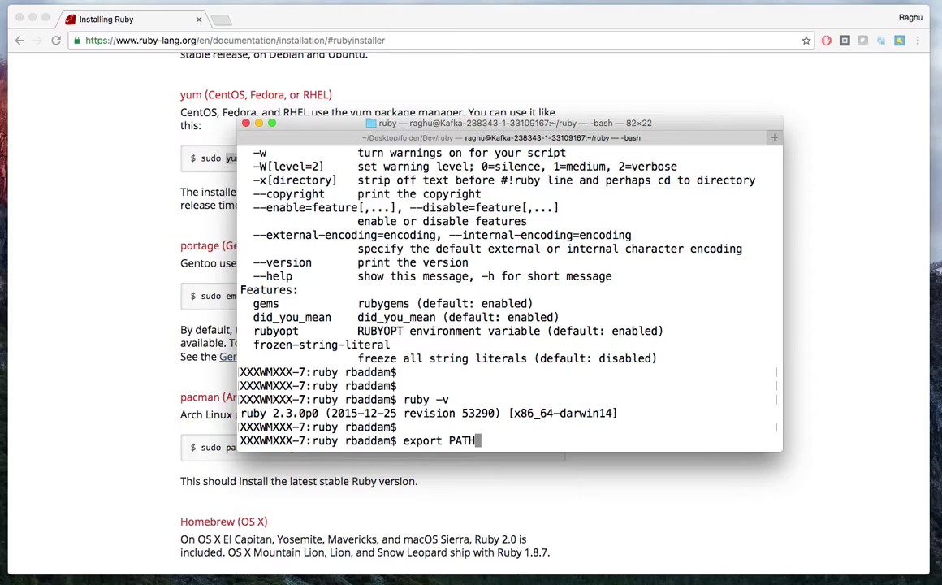
{"action": "type", "text": "=$PATH:"}
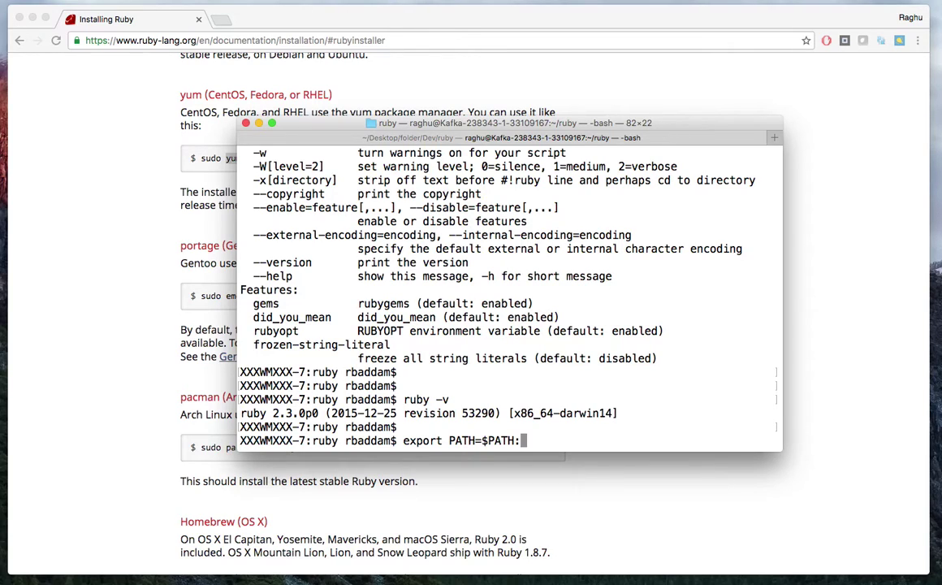
{"action": "type", "text": "/usr/ruby"}
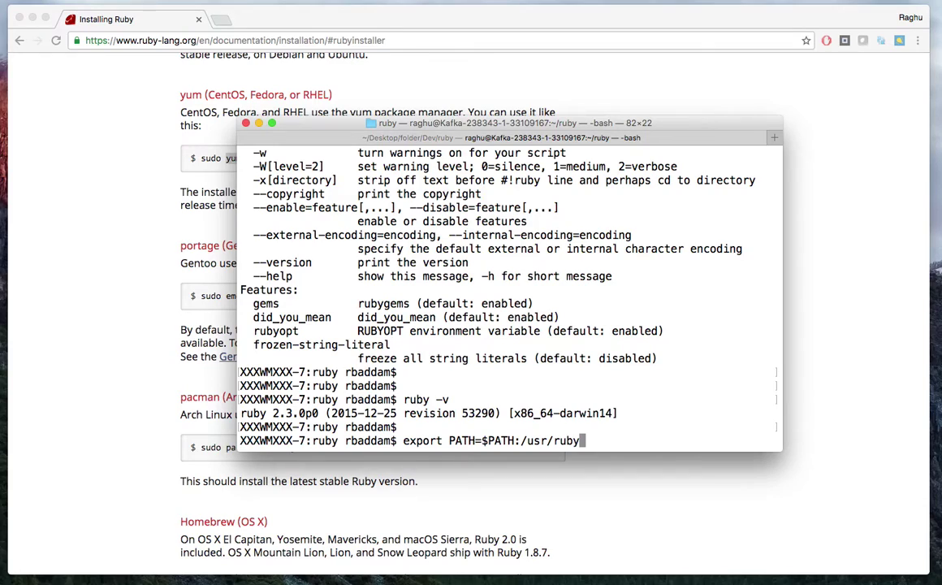
{"action": "type", "text": "/bin"}
{"action": "key", "text": "Return"}
{"action": "key", "text": "Return"}
{"action": "key", "text": "Return"}
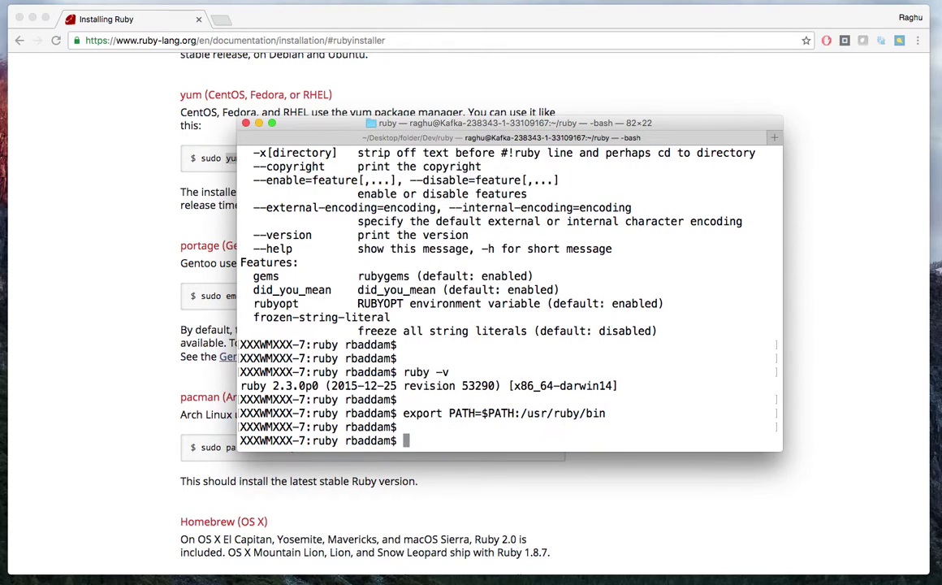
- Rerun ruby -v to confirm 2.3.0p0, then highlight the export PATH line
{"action": "type", "text": "ruby"}
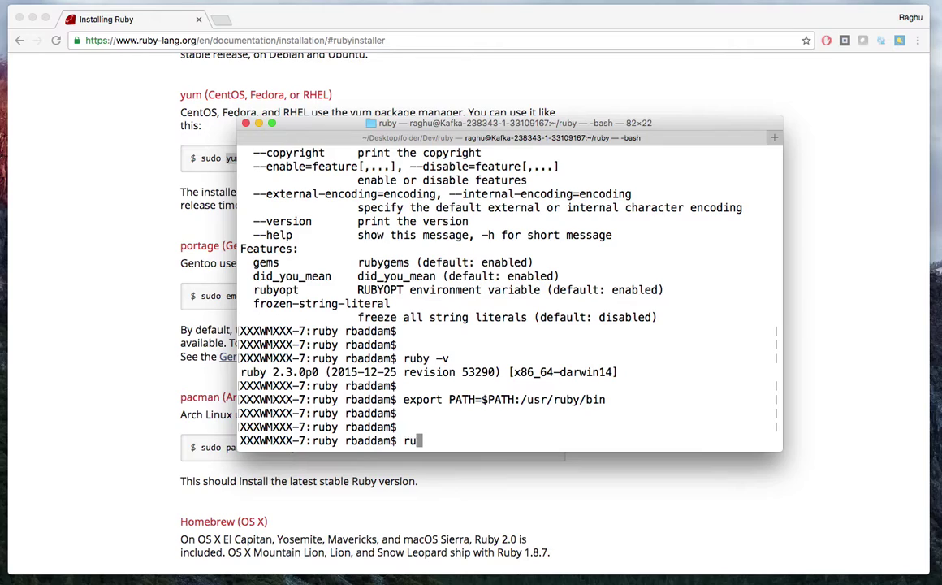
{"action": "type", "text": " -v"}
{"action": "key", "text": "Return"}
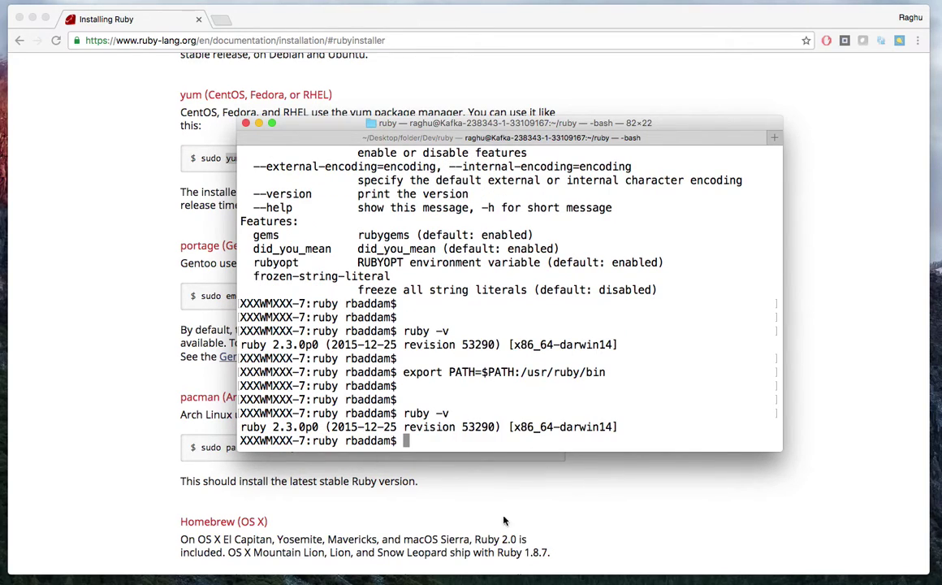
{"action": "double_click", "coordinate": [416, 413]}
{"action": "left_click_drag", "start_coordinate": [403, 372], "coordinate": [607, 366]}
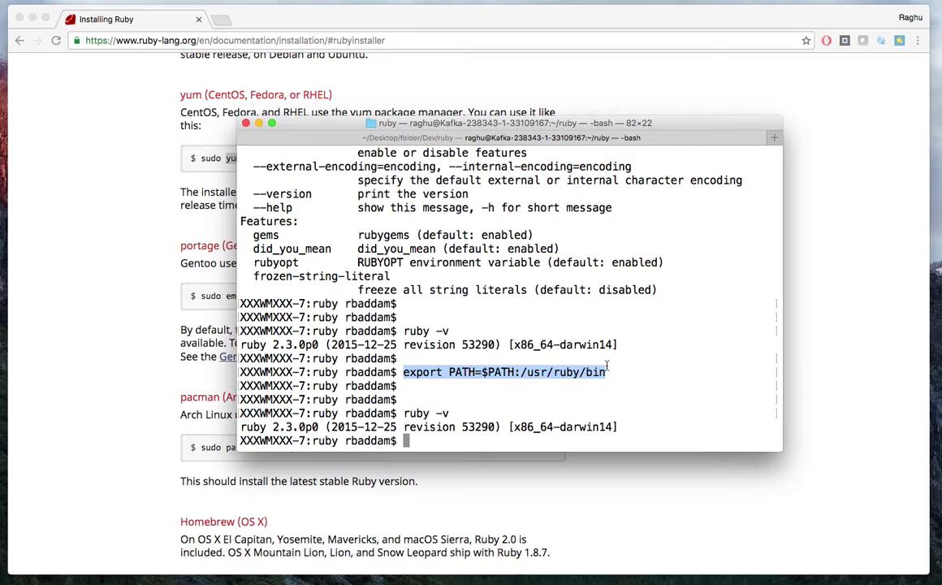